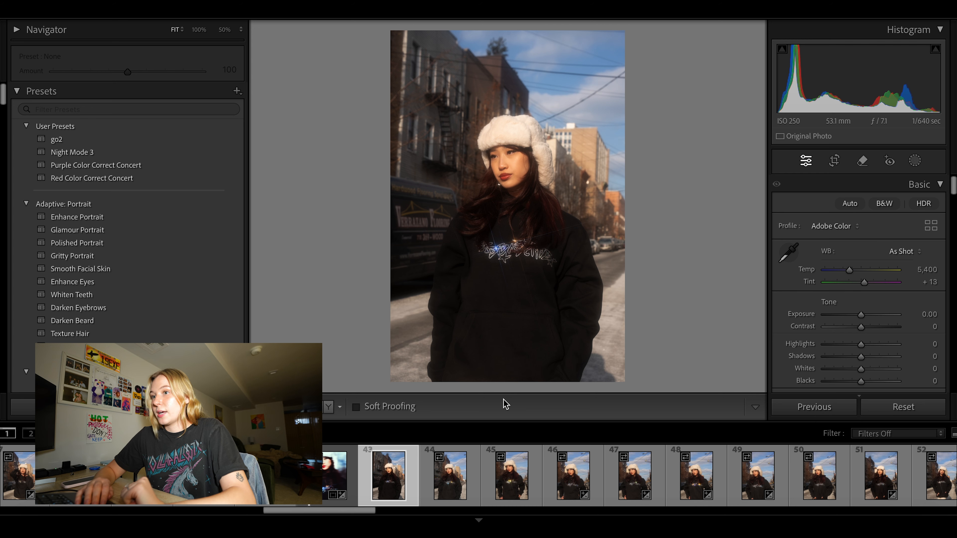
Step: Open the street portrait of the woman in the white hat for editing in Adobe Photoshop 2024
right_click(380, 478)
mouse_move(520, 176)
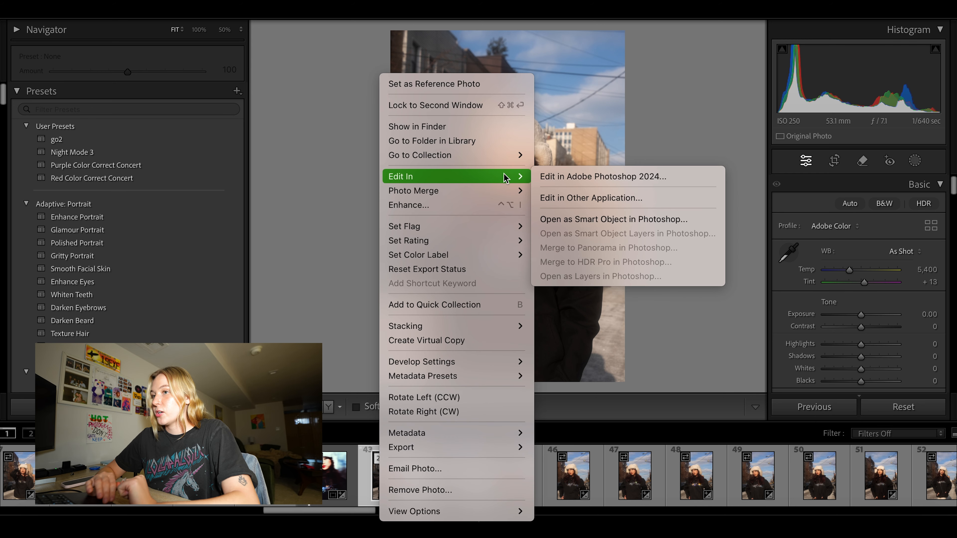
left_click(635, 175)
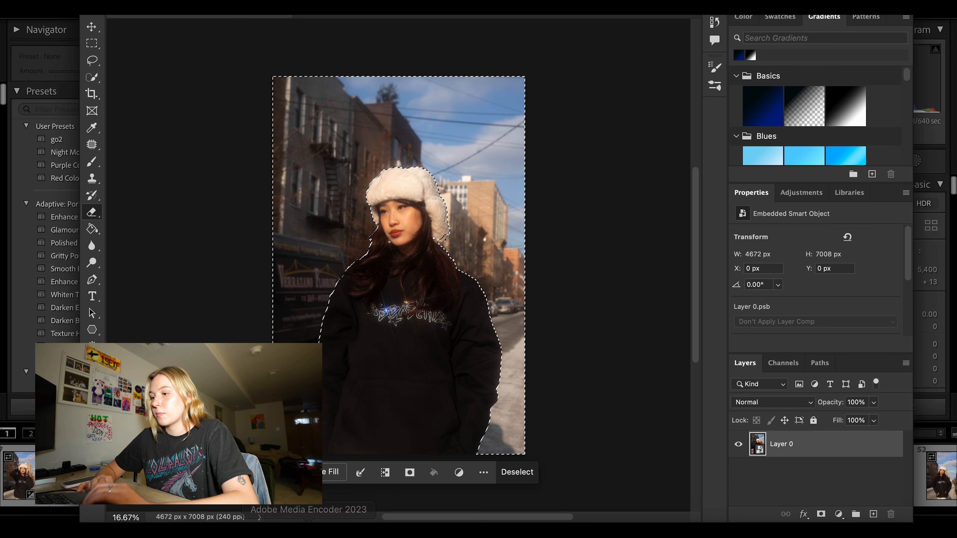
Step: Generative-fill the selected background around the woman with the prompt "winter sky background", reworded as "blue sky winter background"
left_click(333, 472)
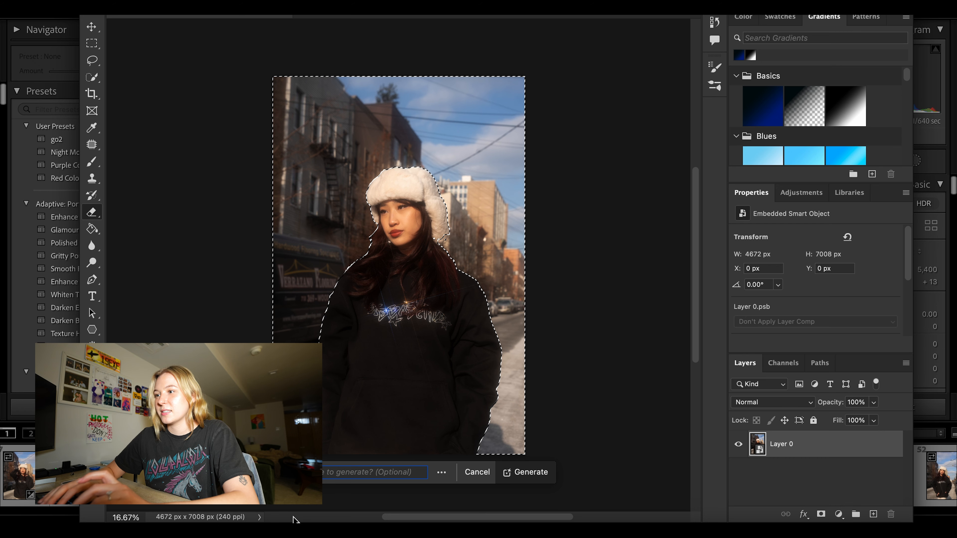
type("winter sky ba")
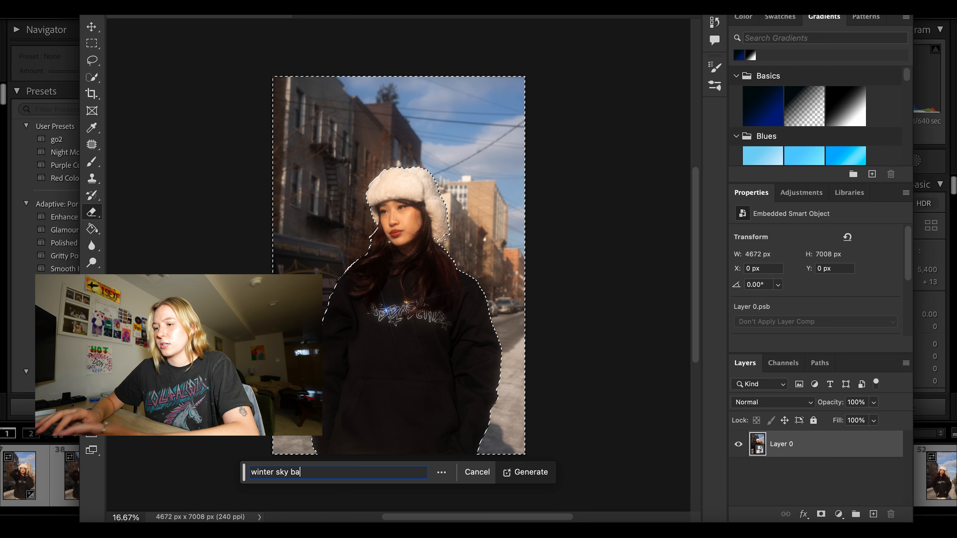
type("ckground")
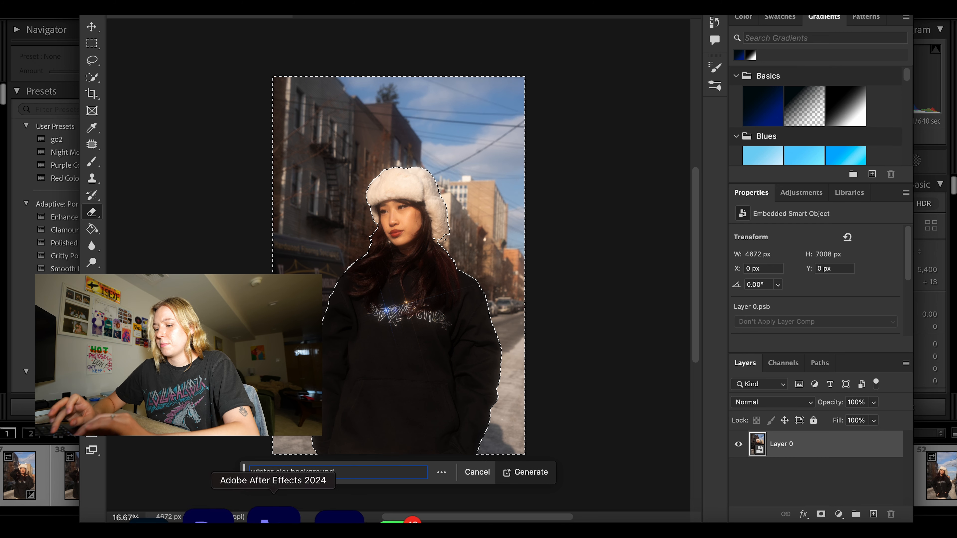
triple_click(271, 472)
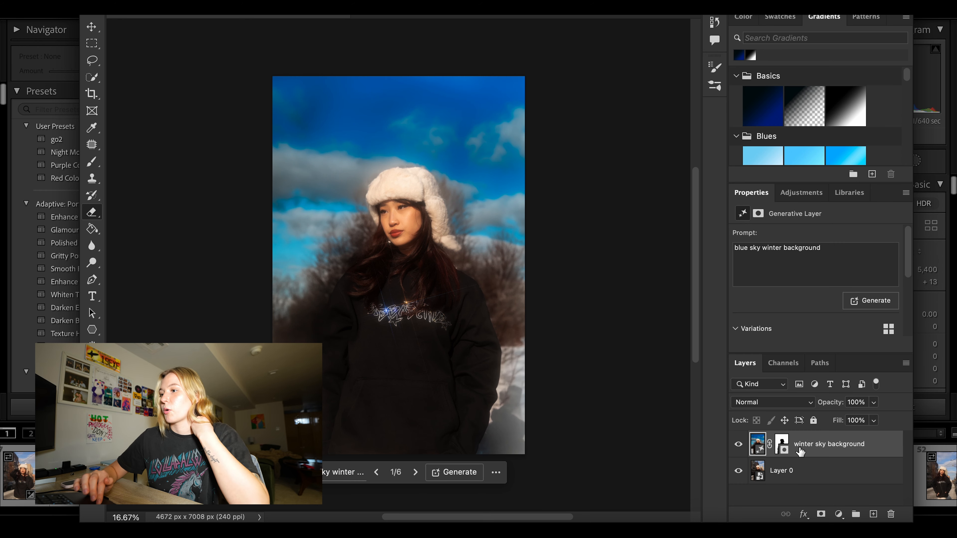
Step: Merge the generated winter sky layer and Layer 0 into one layer
left_click(797, 472, "shift")
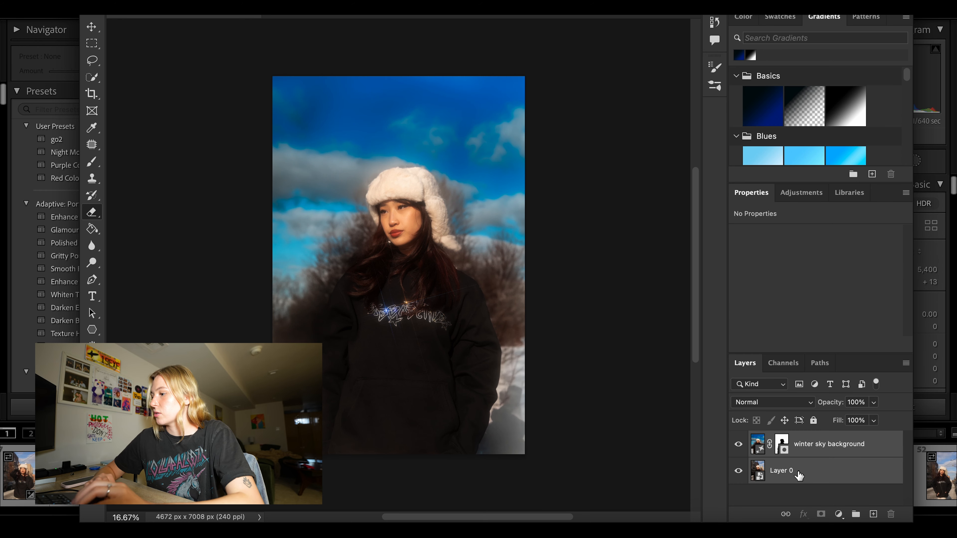
right_click(803, 454)
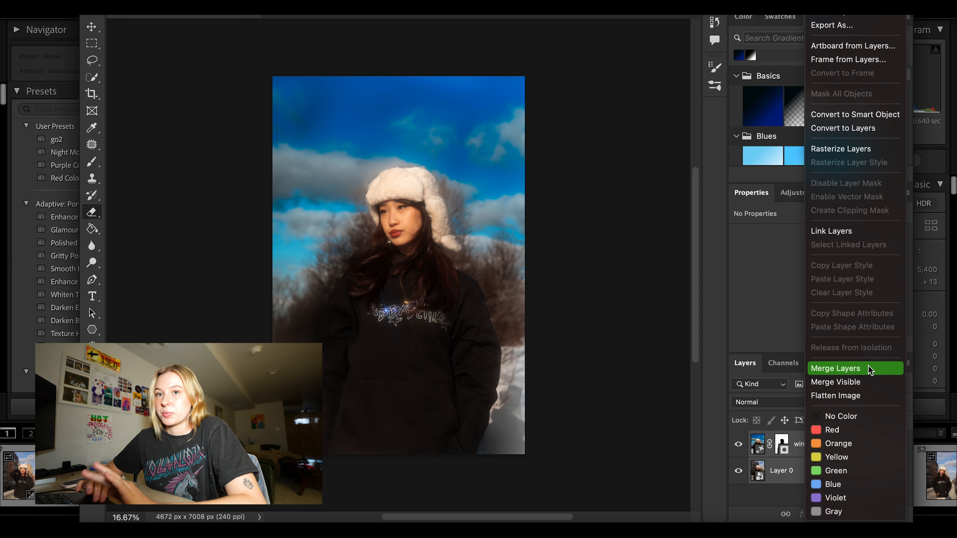
left_click(866, 369)
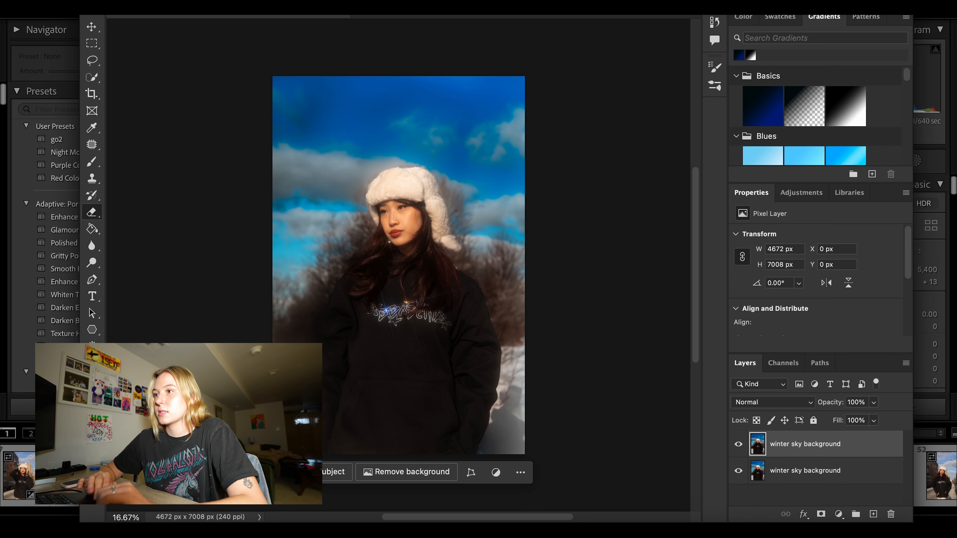
Step: Apply a Motion Blur to the upper winter sky layer with a 0° angle and a distance of 208 pixels
left_click(382, 15)
left_click(382, 16)
left_click(222, 16)
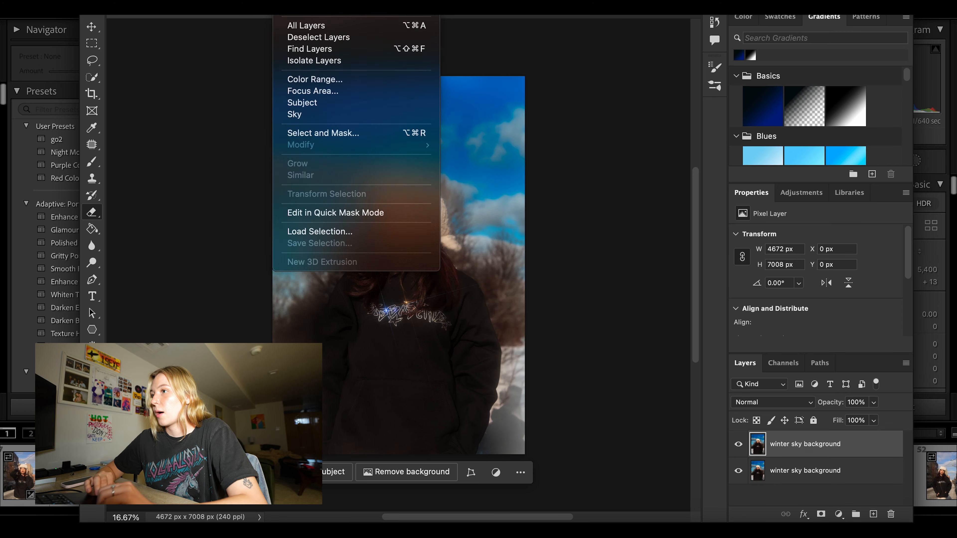
mouse_move(327, 16)
mouse_move(396, 122)
left_click(558, 191)
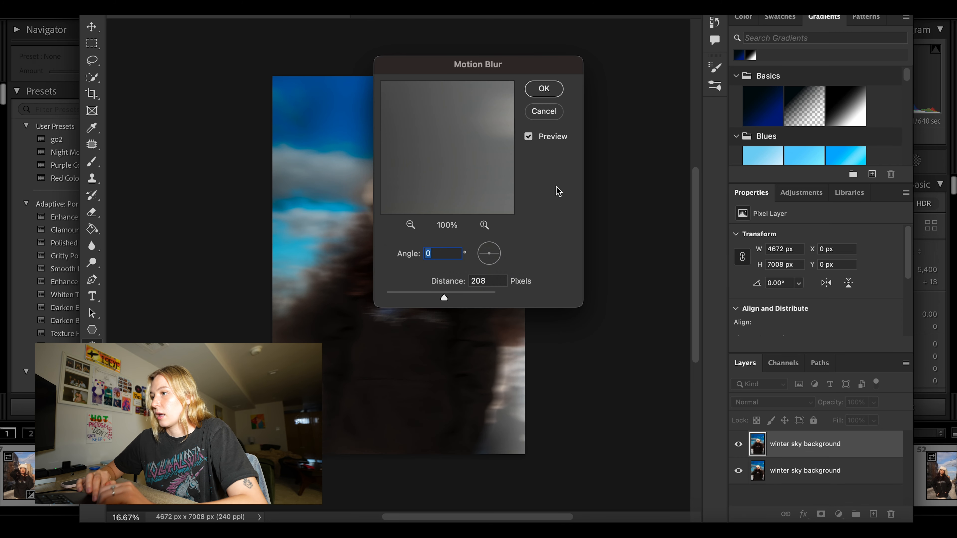
left_click(549, 85)
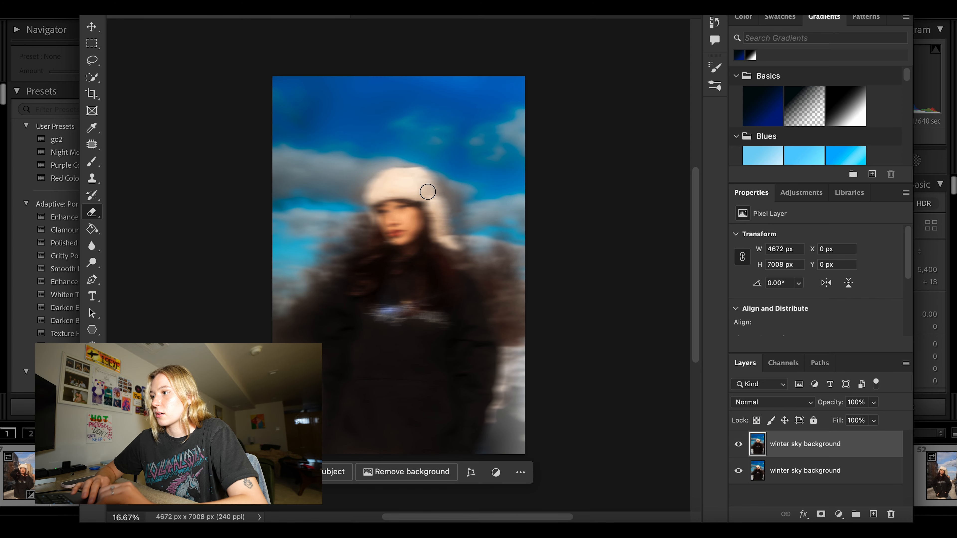
Step: Enlarge the eraser and erase the blurred layer over the hoodie lettering and the woman's face
scroll(427, 192, "up", 5)
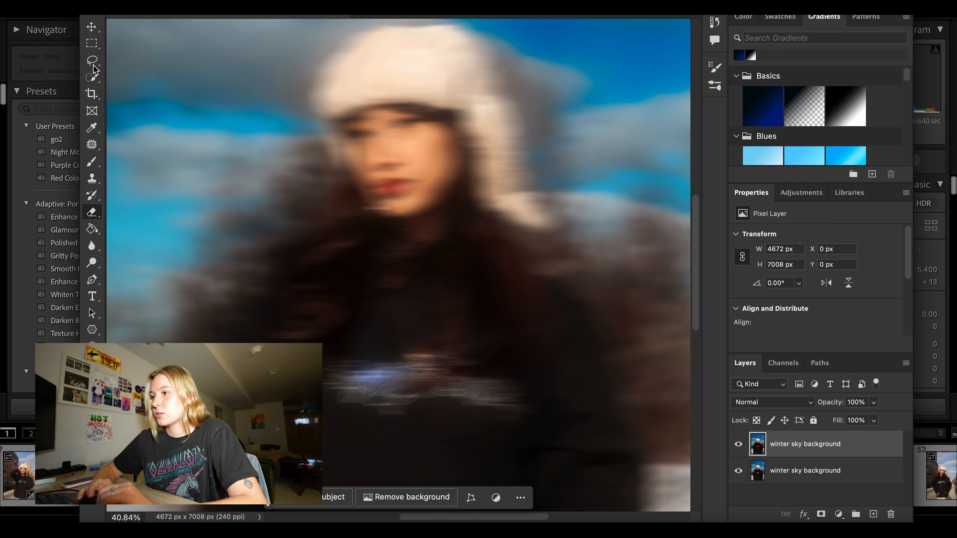
right_click(228, 40)
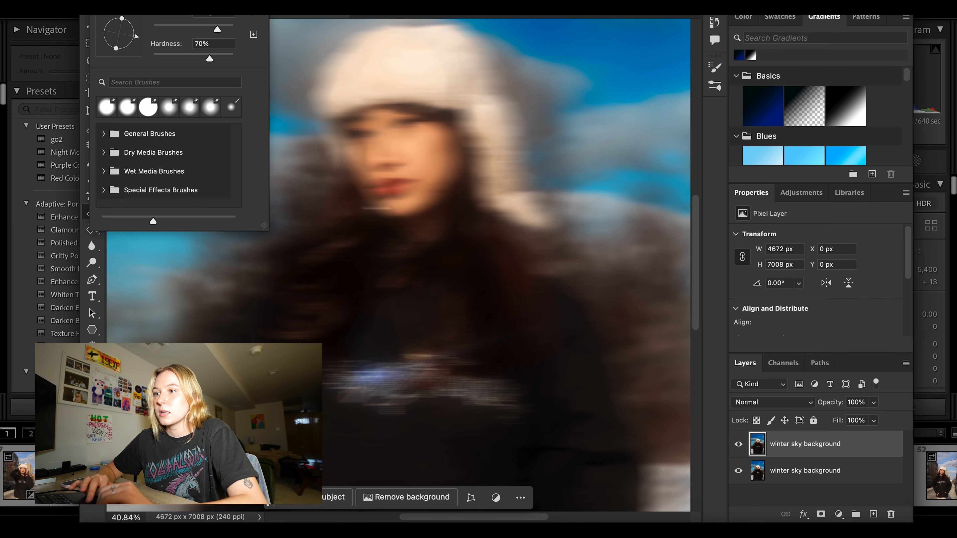
left_click_drag(221, 28, 221, 29)
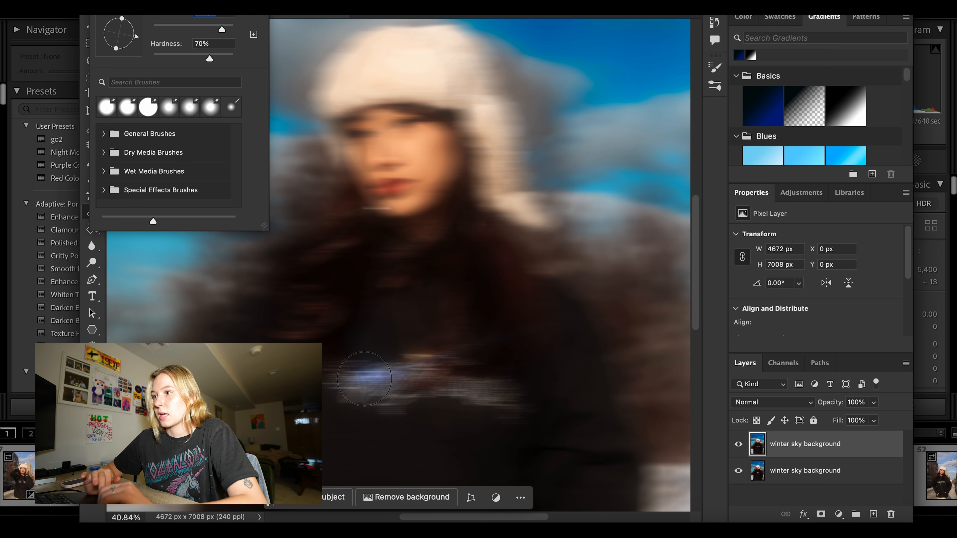
mouse_move(364, 378)
left_mouse_down()
mouse_move(474, 385)
mouse_move(450, 383)
mouse_move(487, 396)
left_mouse_up()
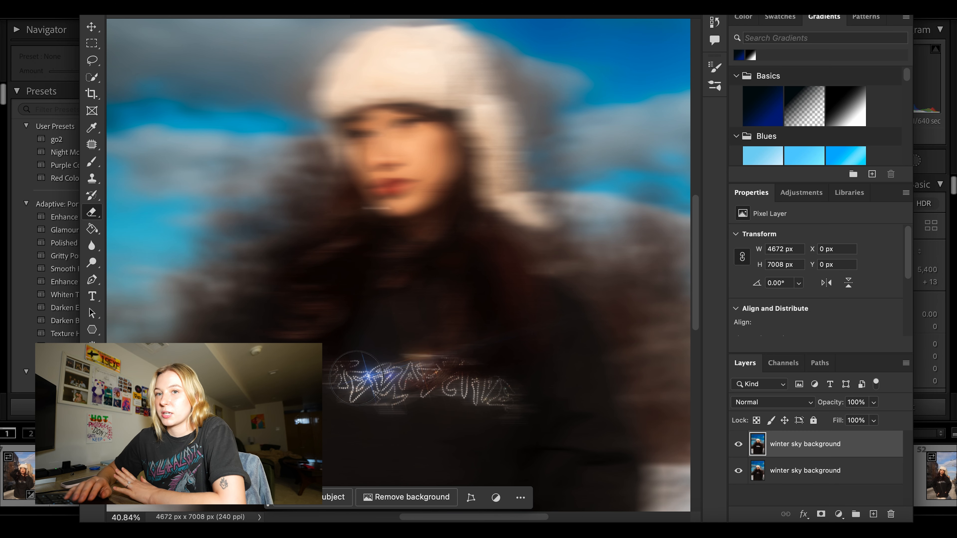
mouse_move(452, 378)
left_mouse_down()
mouse_move(346, 333)
mouse_move(369, 268)
mouse_move(457, 212)
mouse_move(430, 96)
left_mouse_up()
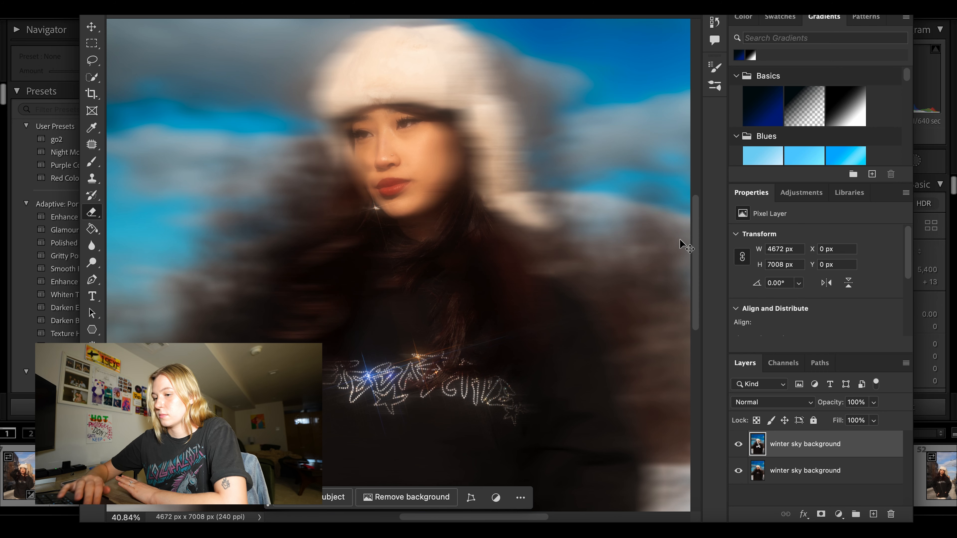
Step: Enlarge the eraser further and erase some blur over the hair and upper chest
left_click(132, 8)
left_click_drag(206, 28, 226, 28)
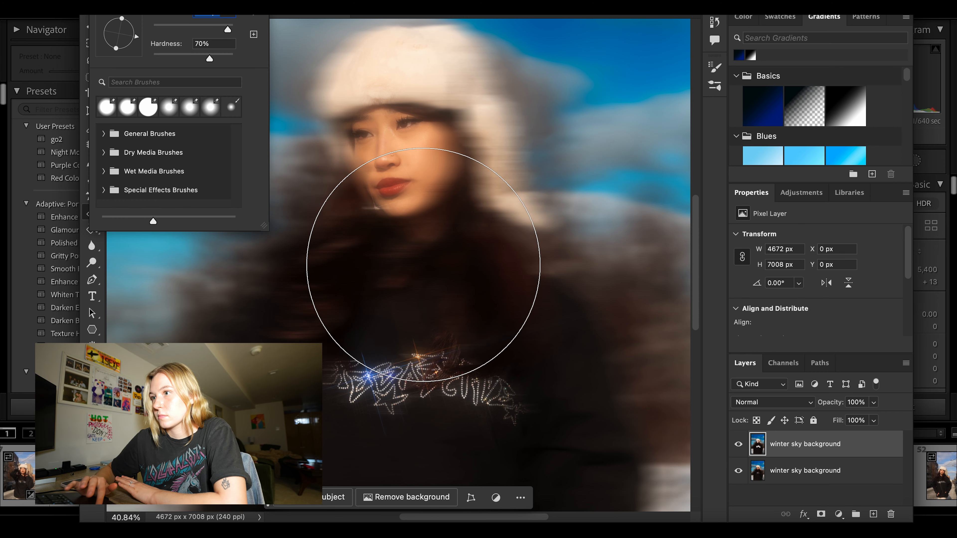
left_click_drag(423, 265, 381, 279)
Step: Save the blurred composite and return to Lightroom
scroll(652, 241, "down", 5)
left_click(109, 1)
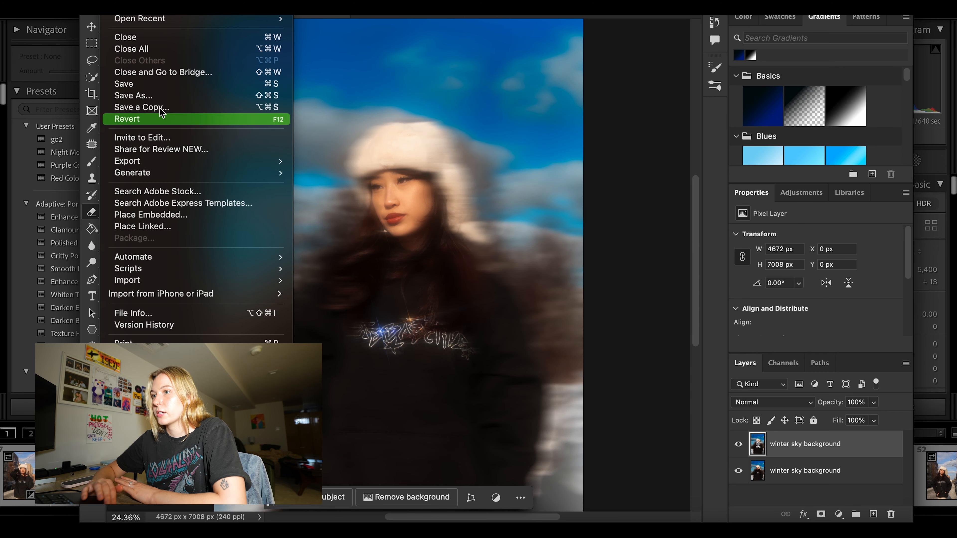
left_click(195, 85)
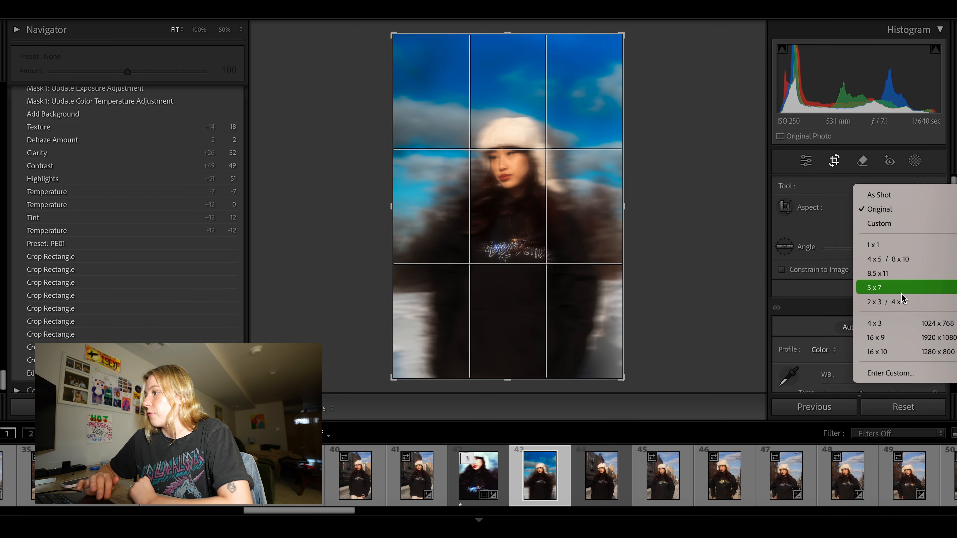
Step: Crop the edited photo at a 4 x 5 / 8 x 10 aspect ratio, tightly around the face and hoodie lettering
left_click(888, 259)
left_click_drag(626, 64, 580, 117)
left_click_drag(541, 172, 497, 214)
left_click_drag(576, 123, 571, 128)
left_click_drag(525, 199, 520, 207)
key("Return")
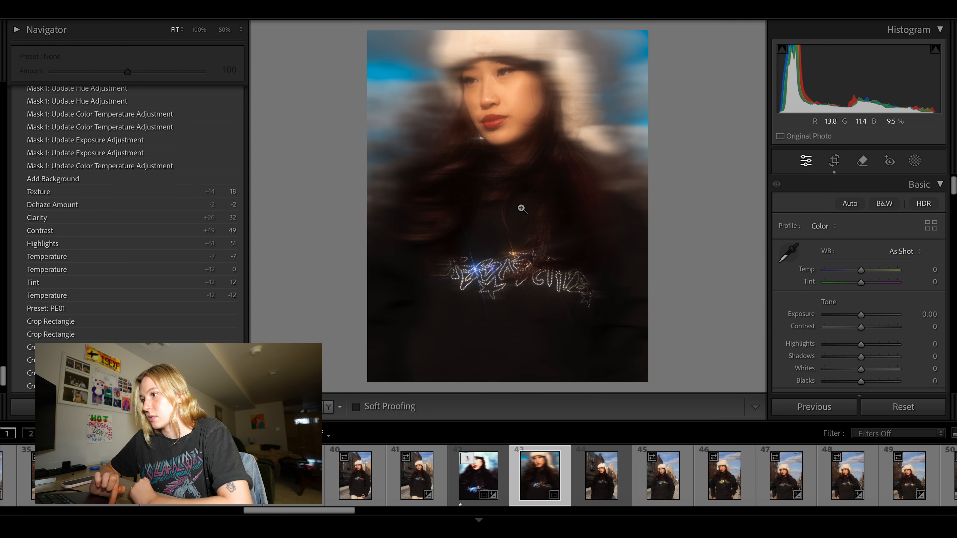
Step: Set the photo's Temp to -11, Contrast to +51, Highlights to +36, Clarity to +23 and Dehaze to +9
left_click_drag(861, 270, 857, 271)
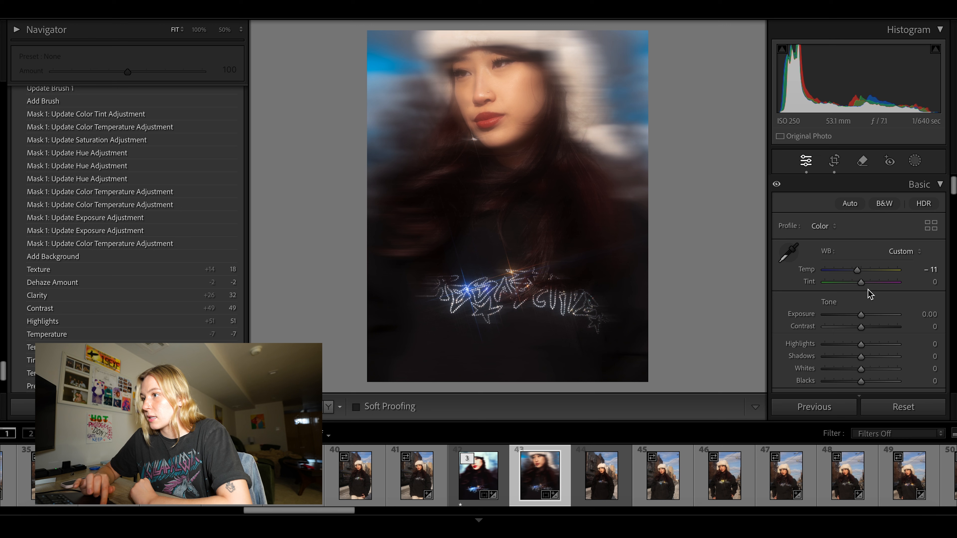
mouse_move(860, 326)
left_mouse_down()
mouse_move(879, 335)
mouse_move(862, 316)
mouse_move(870, 317)
mouse_move(863, 327)
left_mouse_up()
scroll(850, 377, "down", 5)
left_click_drag(860, 236, 875, 243)
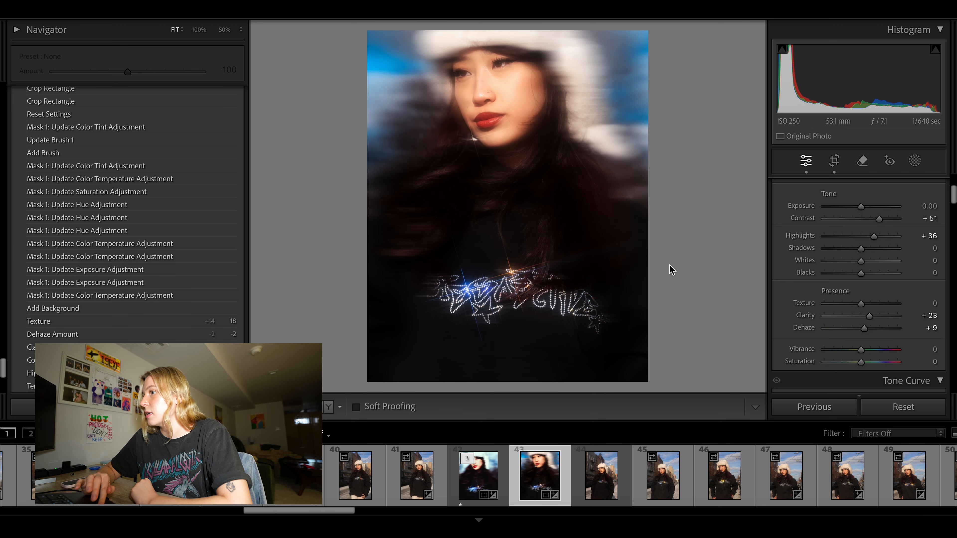
Step: Apply the PE01 preset from the Portraits: Edgy group to the photo
scroll(162, 156, "up", 15)
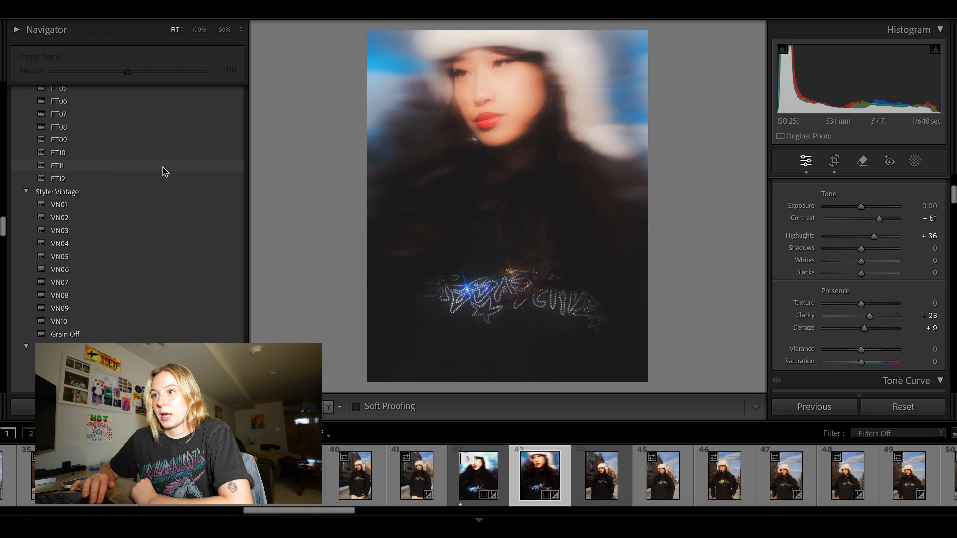
scroll(165, 171, "up", 15)
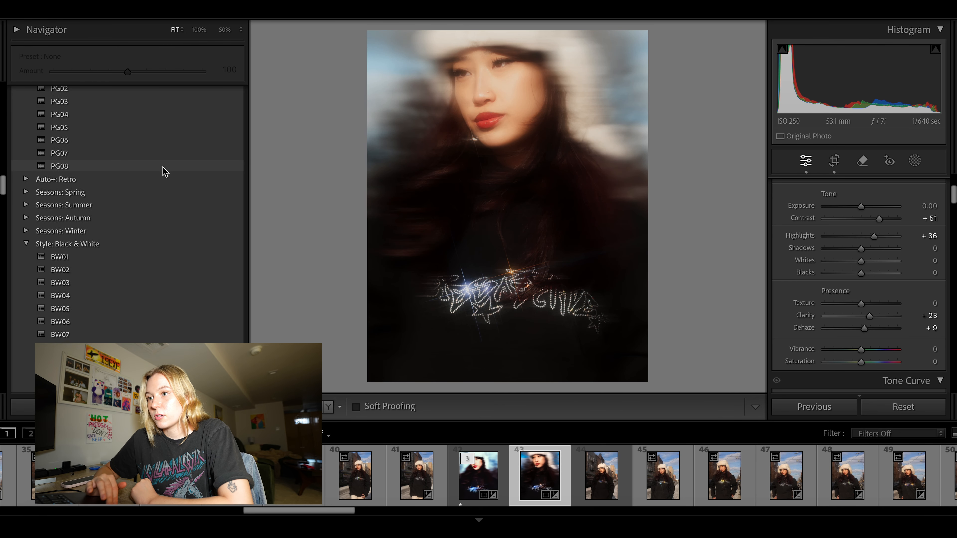
scroll(165, 165, "up", 5)
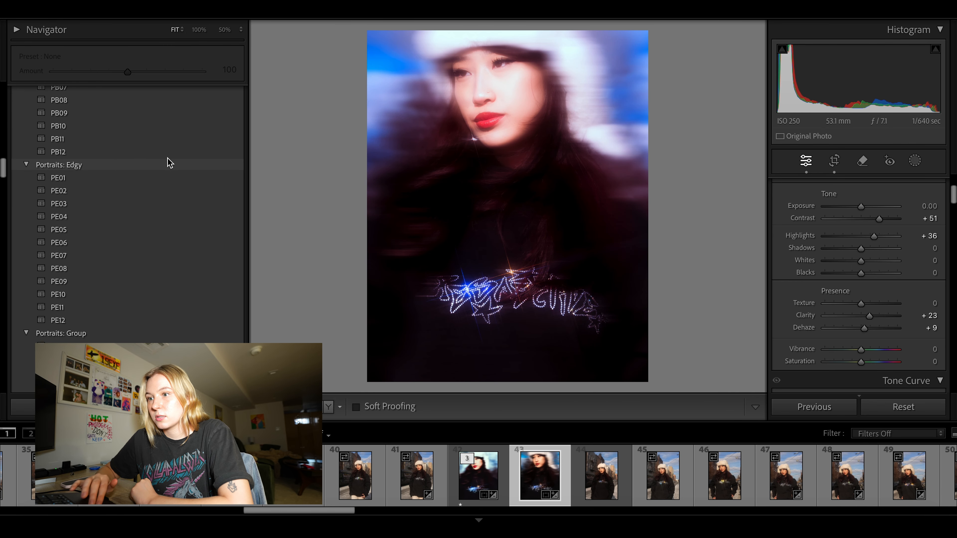
left_click(165, 177)
Step: Fine-tune the white balance to Temp -14 and Tint -5
scroll(871, 245, "up", 3)
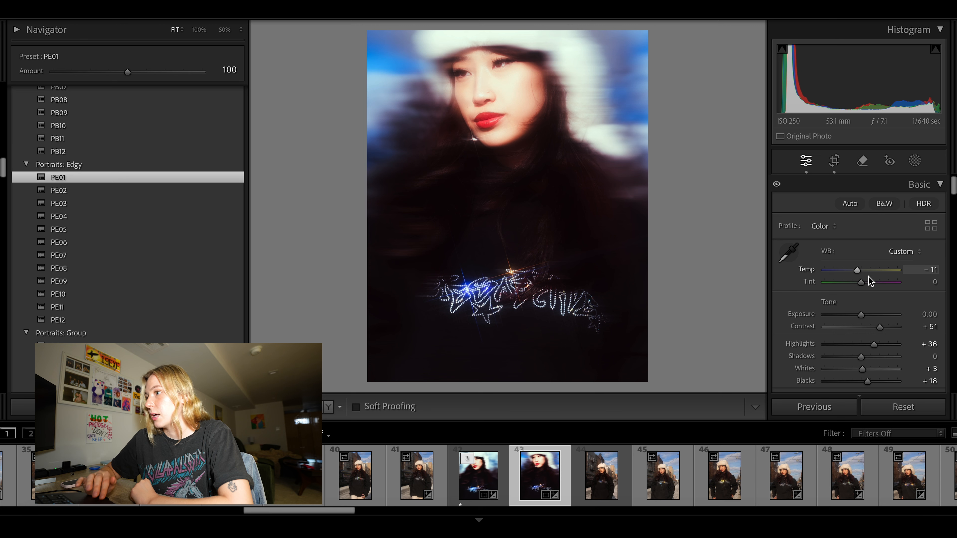
left_click_drag(861, 282, 860, 284)
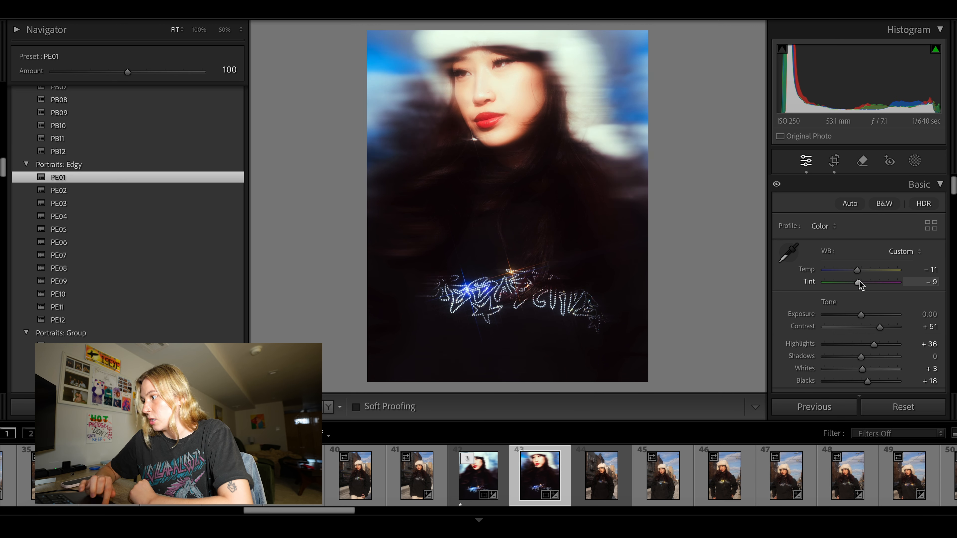
left_click_drag(858, 283, 862, 284)
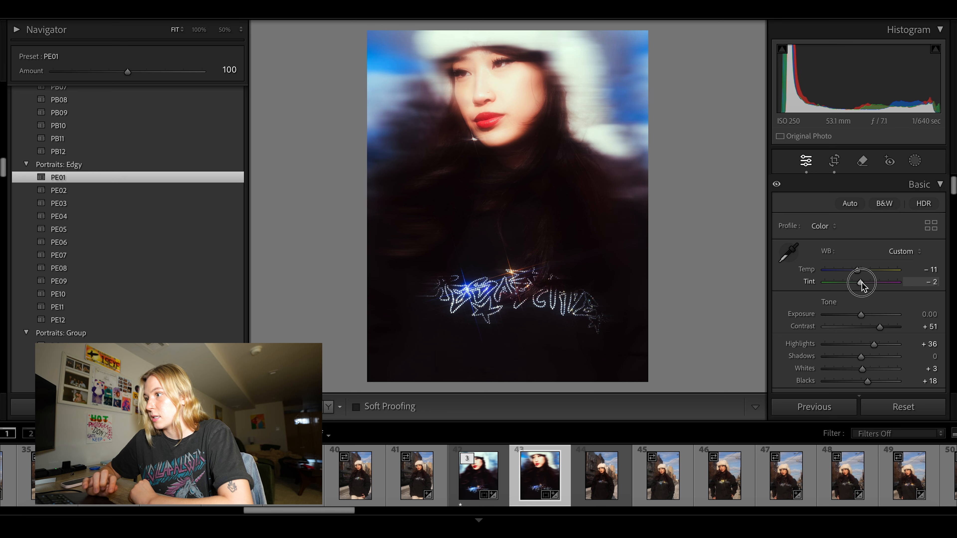
left_click(859, 271)
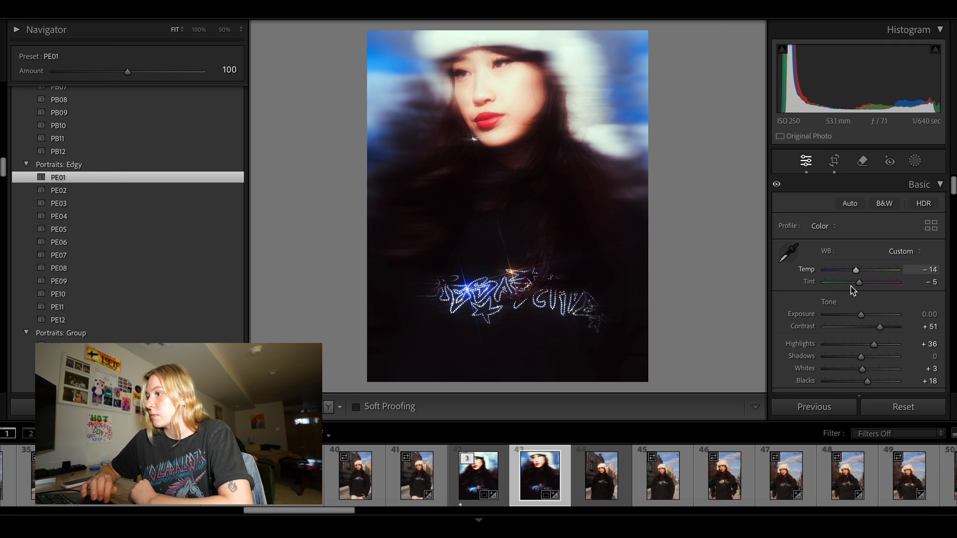
scroll(854, 342, "down", 5)
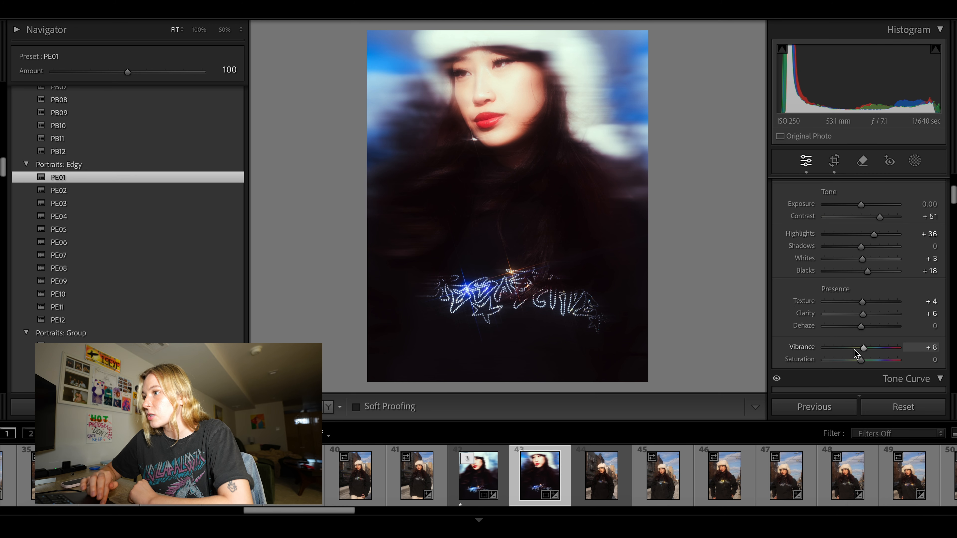
Step: Paint a brush mask over the hoodie lettering, and add the sparkle beside the chin with brush size 5.5
key("k")
left_click_drag(448, 301, 569, 304)
scroll(886, 341, "down", 4)
scroll(871, 225, "up", 4)
left_click_drag(851, 215, 828, 213)
left_click(474, 144)
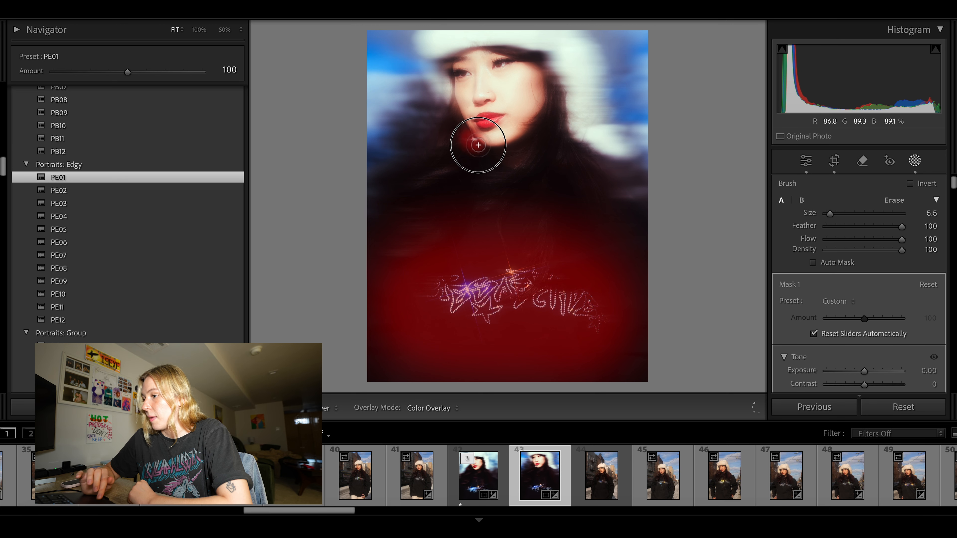
Step: Set the brush mask's Contrast to 25, Clarity to 22 and Dehaze to -9
scroll(913, 336, "down", 4)
mouse_move(864, 250)
left_mouse_down()
mouse_move(891, 259)
mouse_move(865, 278)
mouse_move(893, 285)
mouse_move(866, 238)
mouse_move(876, 237)
left_mouse_up()
scroll(876, 237, "down", 4)
scroll(876, 242, "down", 6)
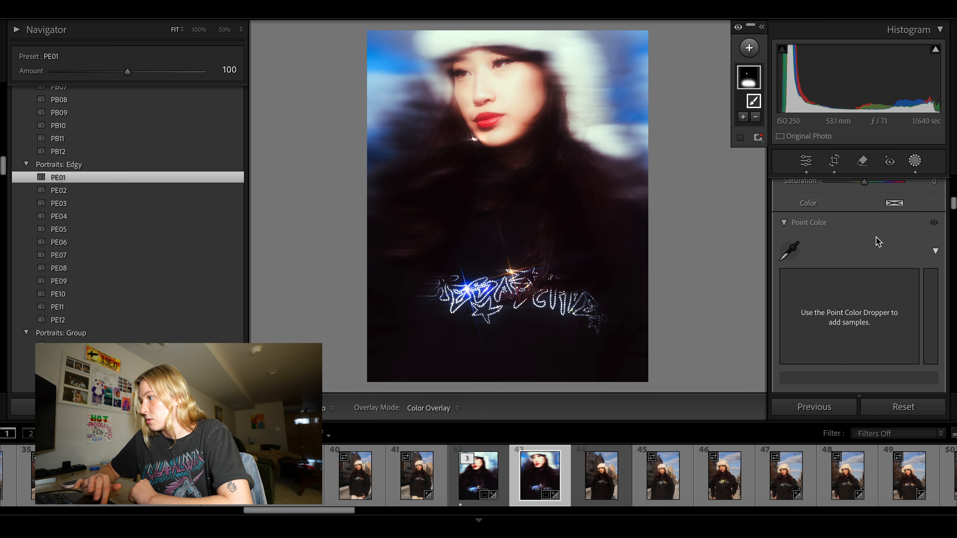
left_click_drag(864, 301, 861, 304)
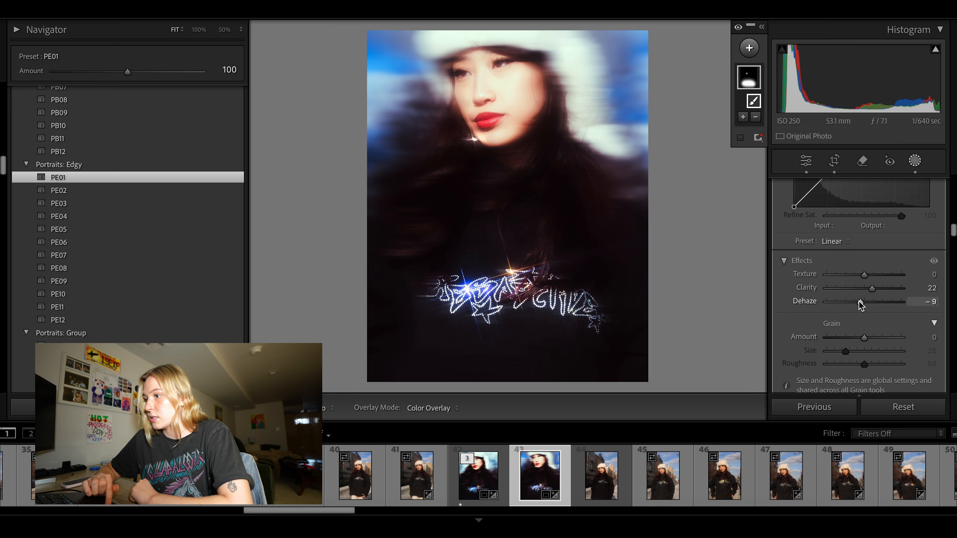
scroll(860, 305, "up", 8)
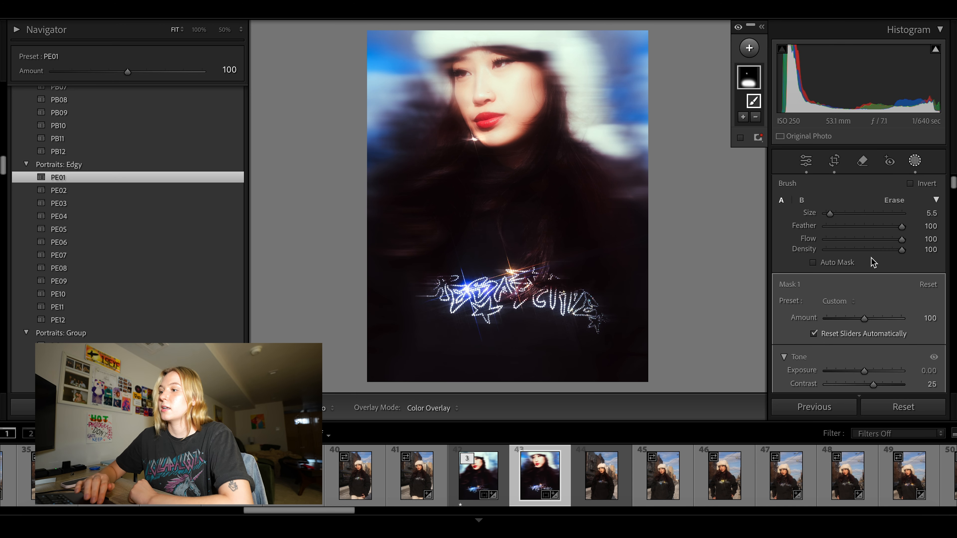
Step: Apply the Enhance Portrait preset from the Adaptive: Portrait group and inspect its effect on the face up close
left_click(915, 161)
scroll(154, 223, "up", 10)
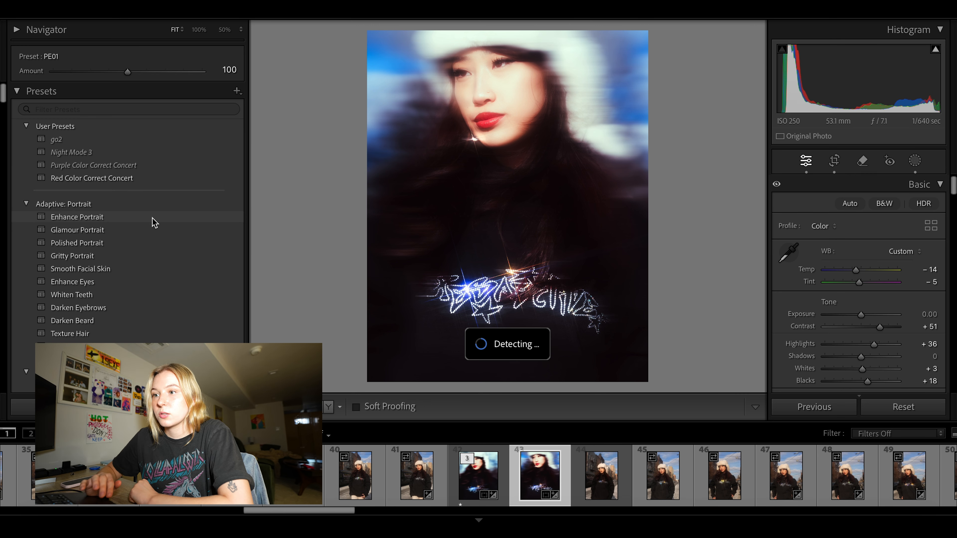
left_click(153, 218)
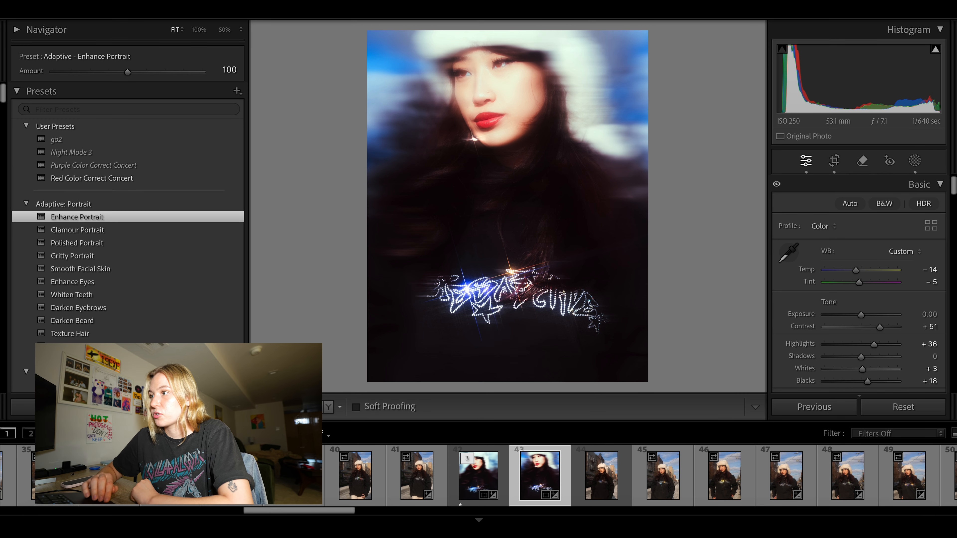
left_click(514, 62)
key("ctrl+equal")
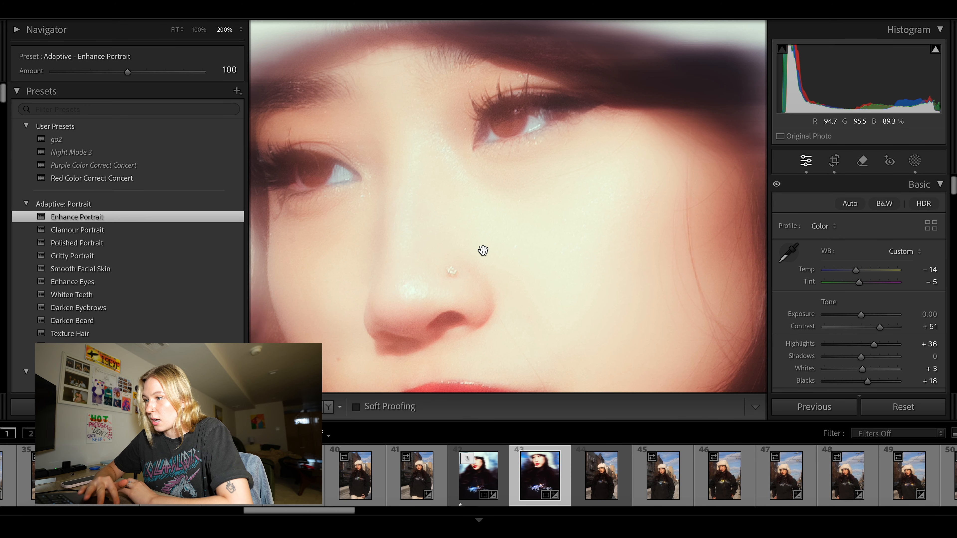
key("ctrl+minus")
Step: Delete the Iris and Pupil mask that the portrait preset added over the eyes
left_click(915, 161)
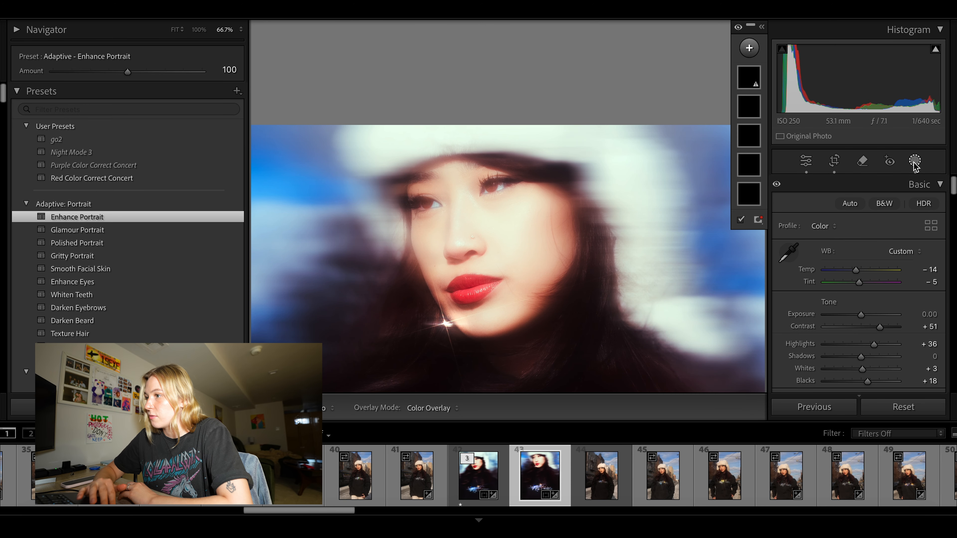
left_click(491, 188)
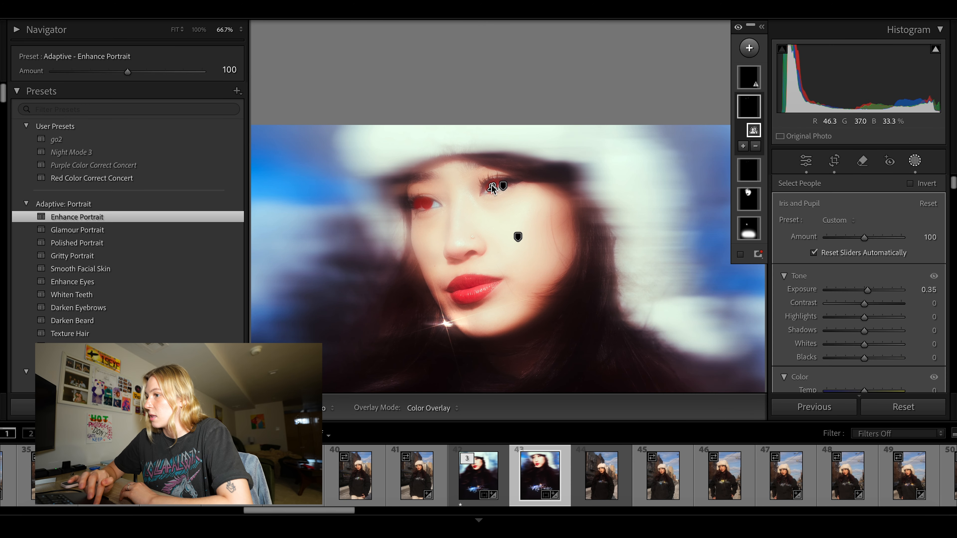
key("Delete")
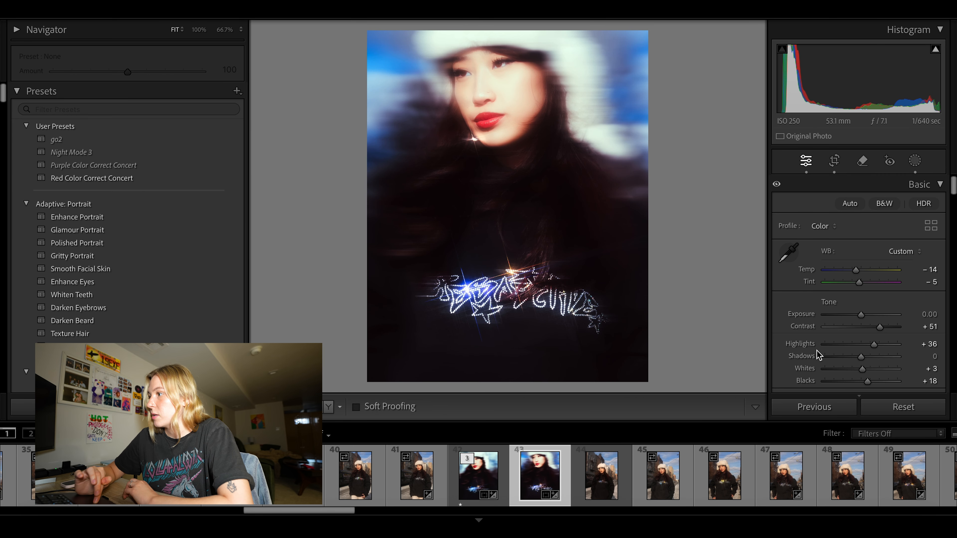
Step: Set the photo's overall Texture to +16, Clarity to +28, Dehaze to +8 and Contrast to +60
scroll(817, 354, "down", 3)
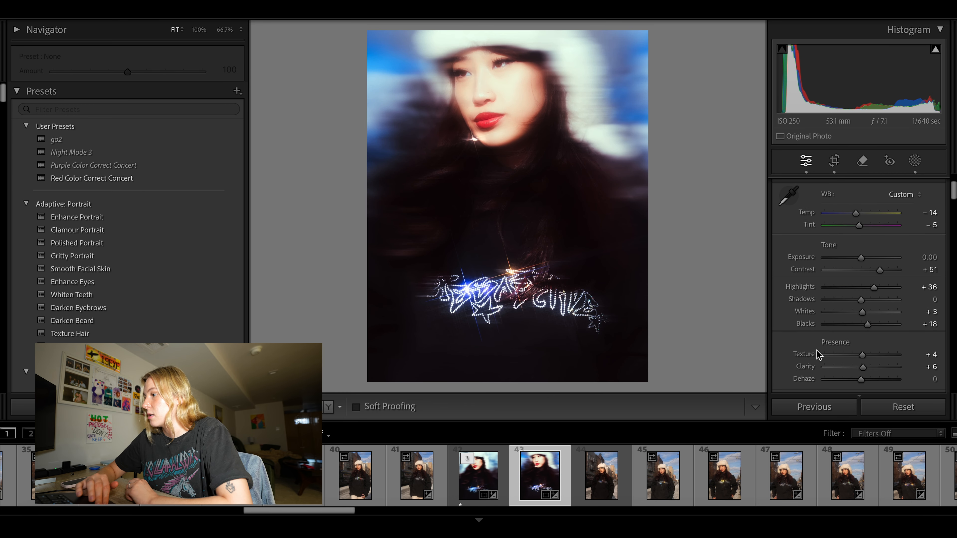
scroll(888, 303, "up", 3)
scroll(886, 313, "down", 3)
scroll(885, 314, "down", 3)
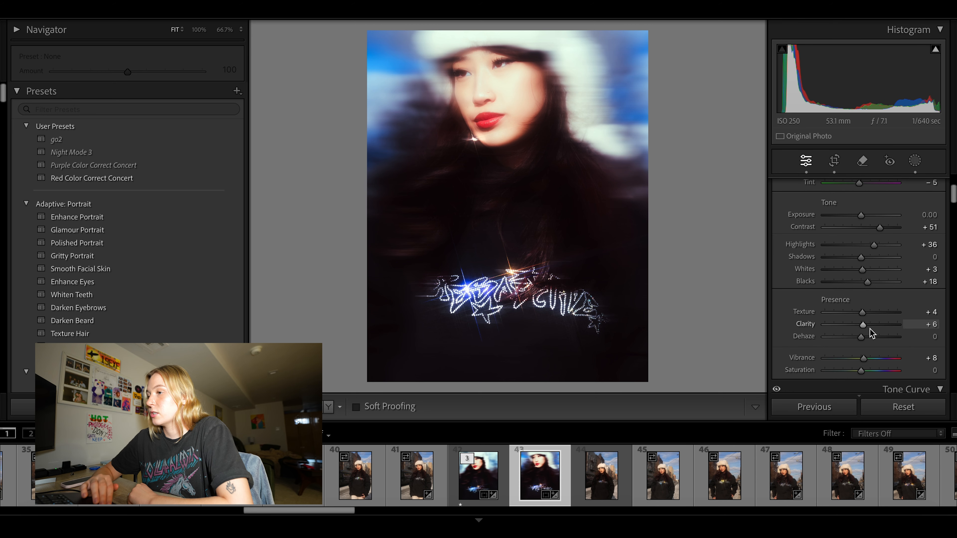
mouse_move(863, 329)
left_mouse_down()
mouse_move(876, 325)
mouse_move(865, 323)
mouse_move(866, 341)
mouse_move(865, 314)
left_mouse_up()
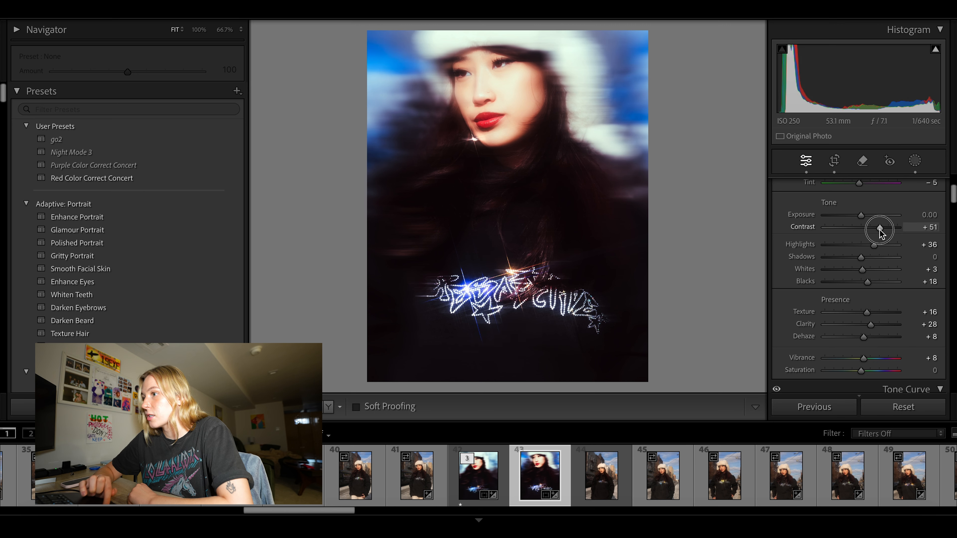
Step: Paint a new brush mask, size 33.9, over the blurred hat, hair and sky on both sides of the face
key("k")
left_click_drag(832, 213, 852, 213)
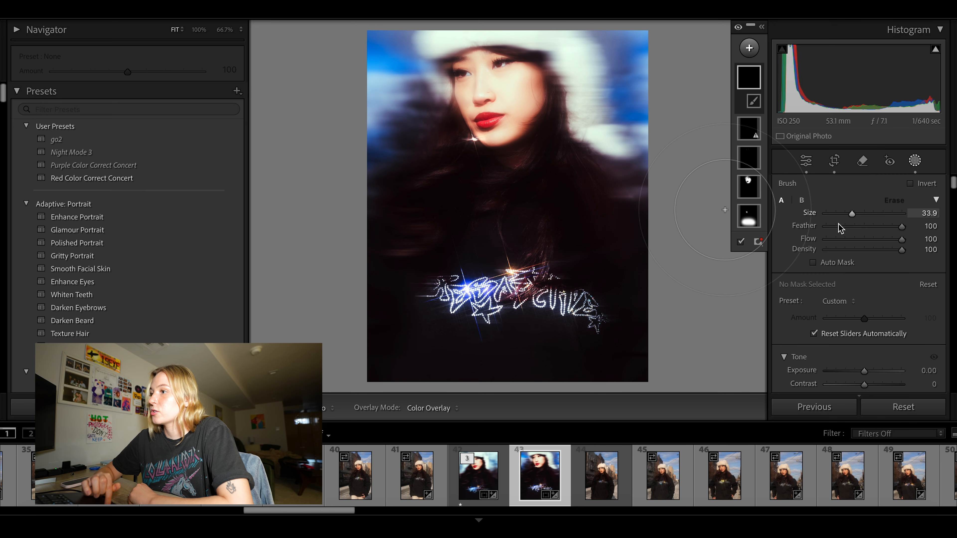
mouse_move(552, 147)
left_mouse_down()
mouse_move(599, 75)
mouse_move(582, 51)
left_mouse_up()
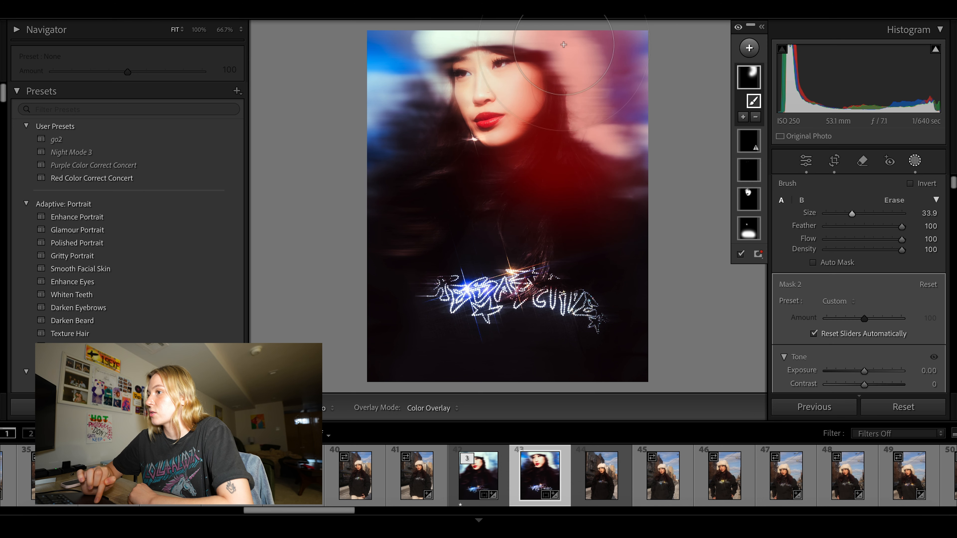
left_click_drag(422, 146, 407, 56)
Step: Adjust the new brush mask's Contrast and set its Clarity to 14
scroll(847, 260, "down", 3)
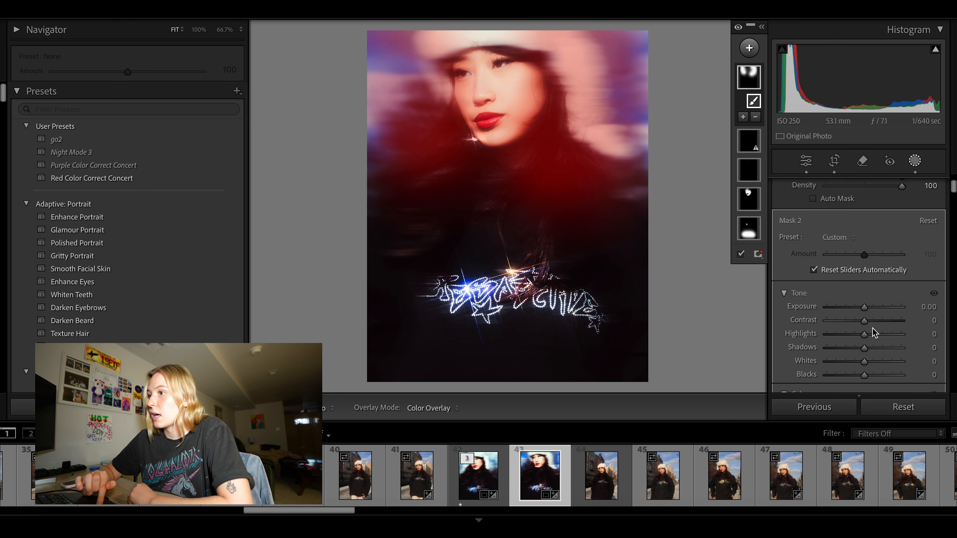
left_click(864, 320)
scroll(874, 326, "down", 8)
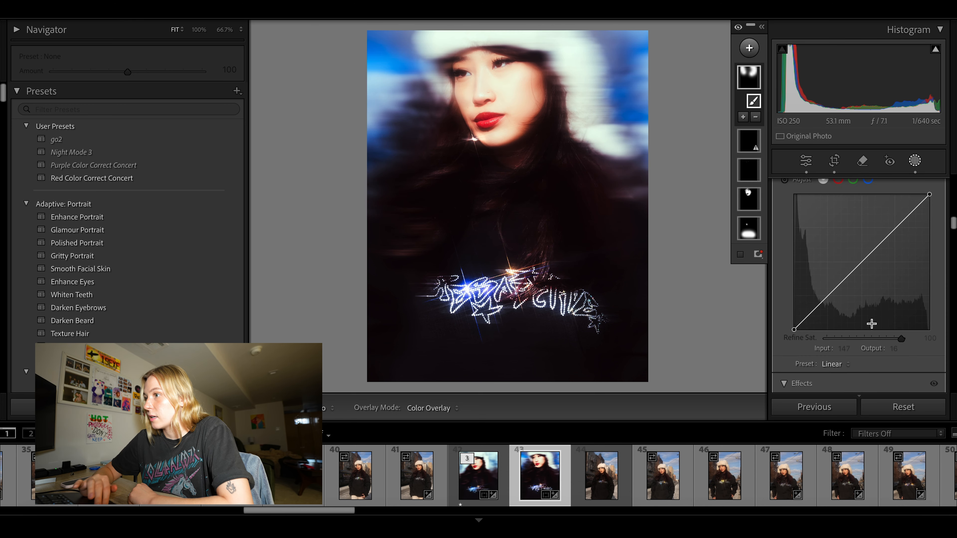
left_click_drag(865, 304, 869, 304)
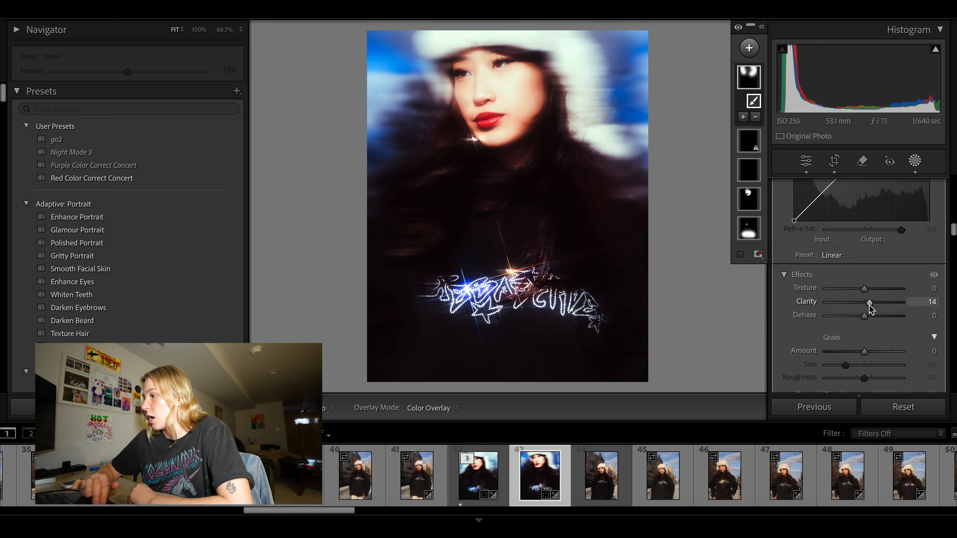
left_click(748, 50)
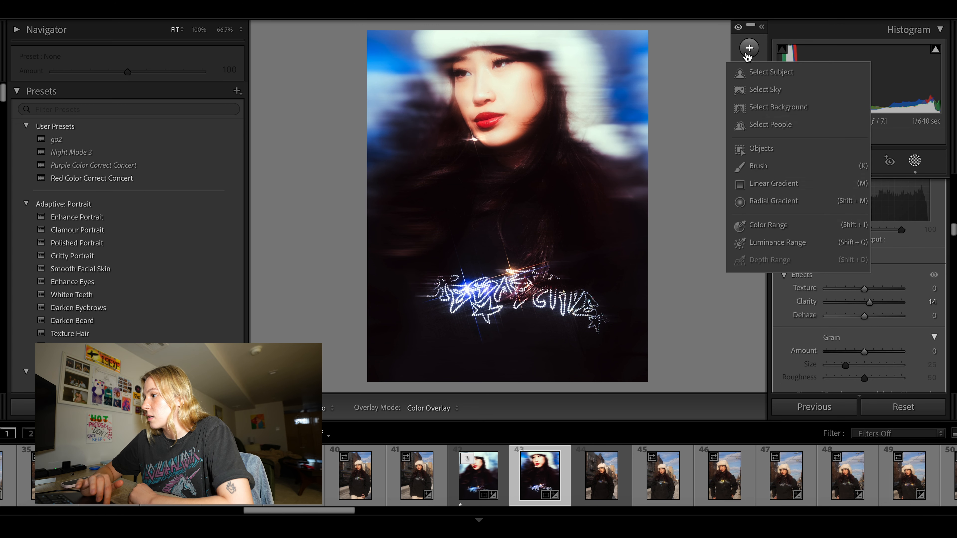
left_click(814, 168)
key("z")
Step: Review the overall adjustments and compare the edited portrait with the preceding photo in the filmstrip
scroll(863, 317, "down", 2)
scroll(863, 314, "down", 5)
scroll(864, 312, "up", 3)
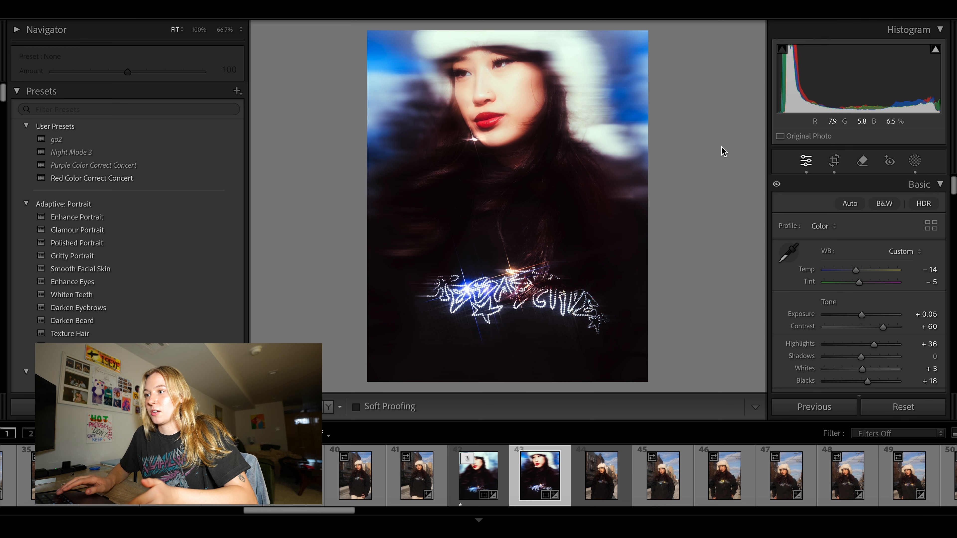
key("Left")
key("Right")
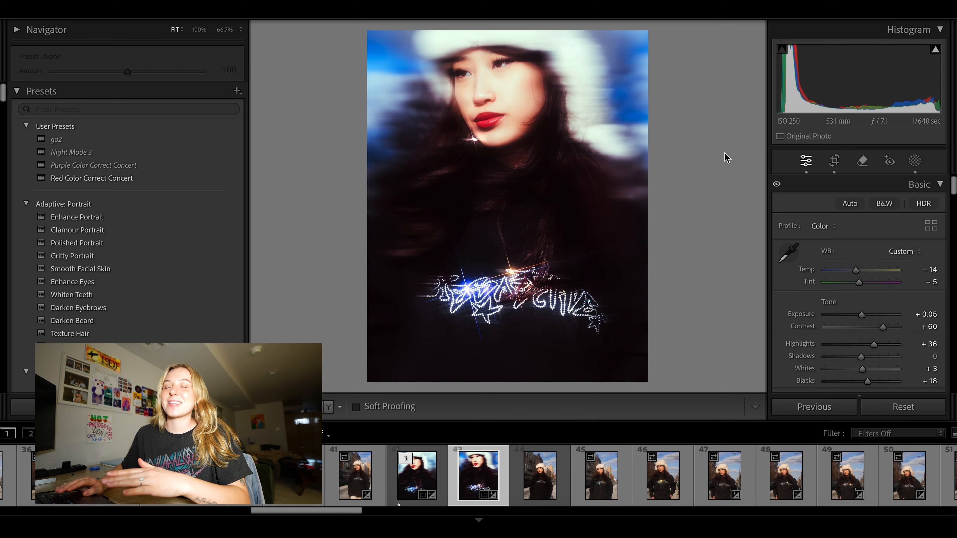